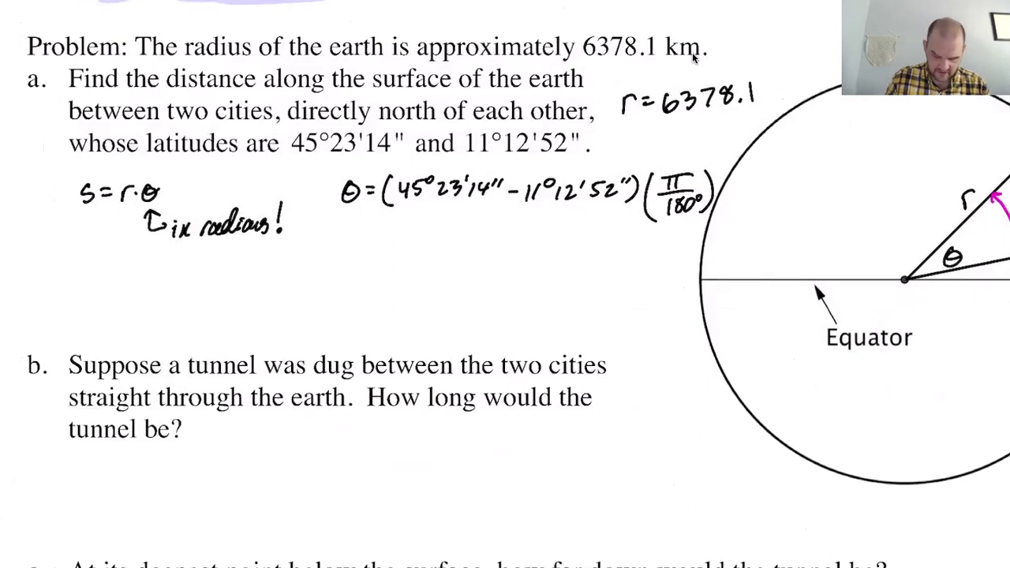
- Handwrite two therefore dots and 'S =' below the 'in radians!' note
{"action": "left_click", "coordinate": [267, 282]}
{"action": "left_click", "coordinate": [259, 305]}
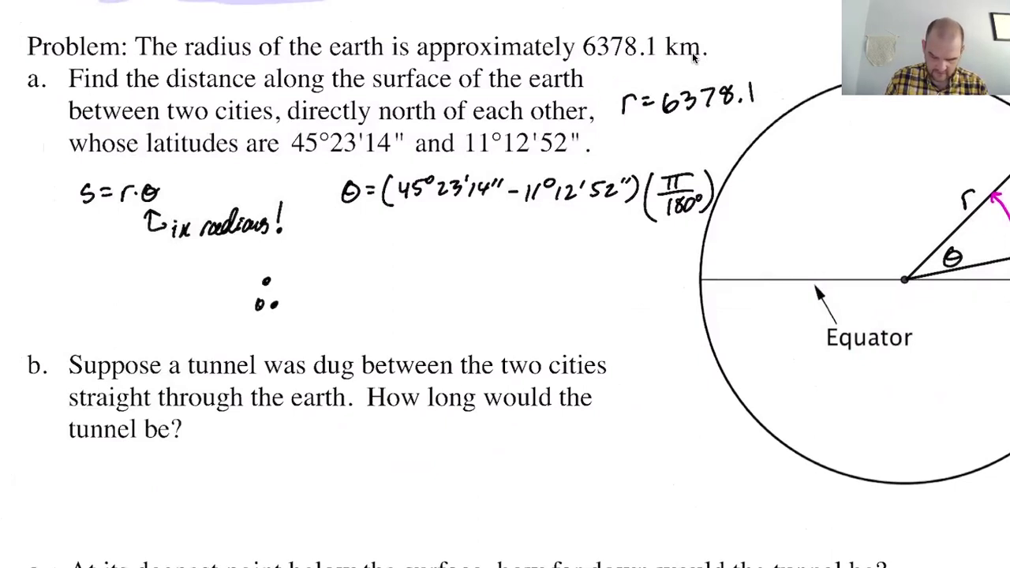
{"action": "mouse_move", "coordinate": [324, 286]}
{"action": "left_mouse_down"}
{"action": "mouse_move", "coordinate": [311, 308]}
{"action": "mouse_move", "coordinate": [348, 301]}
{"action": "left_mouse_up"}
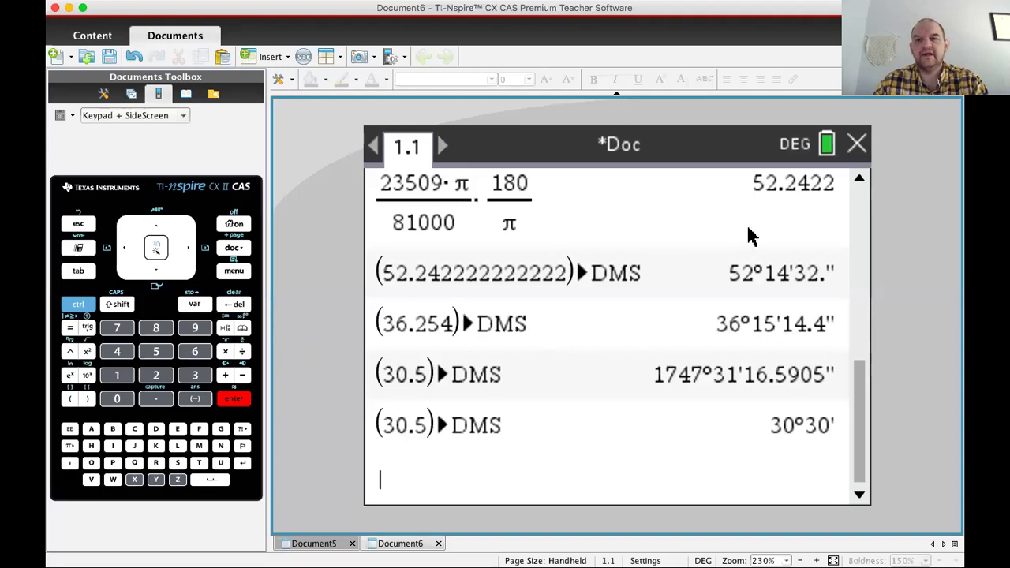
- Open Document Settings and set the Angle unit to Degree, then apply
{"action": "left_click", "coordinate": [799, 155]}
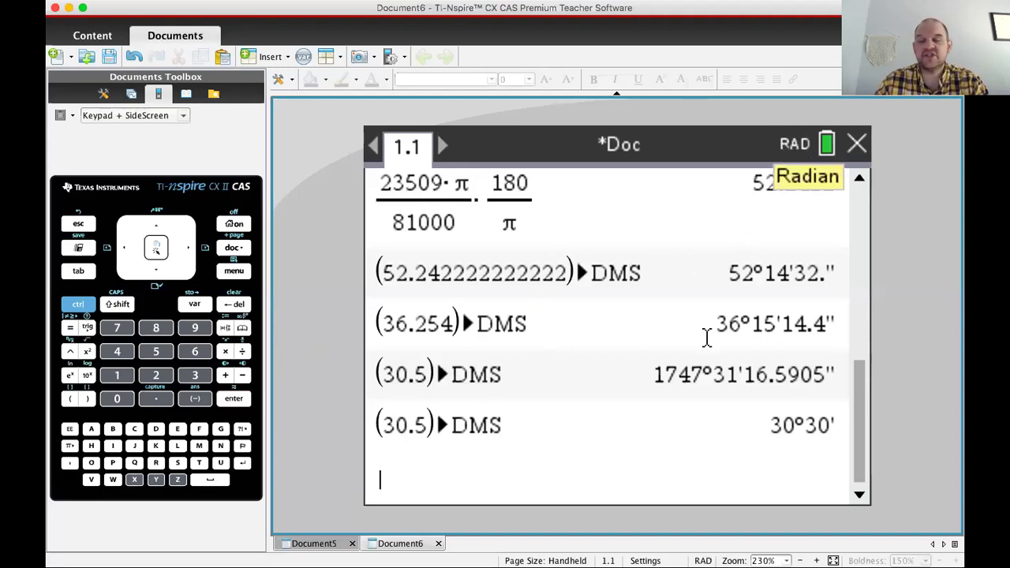
{"action": "left_click", "coordinate": [247, 249]}
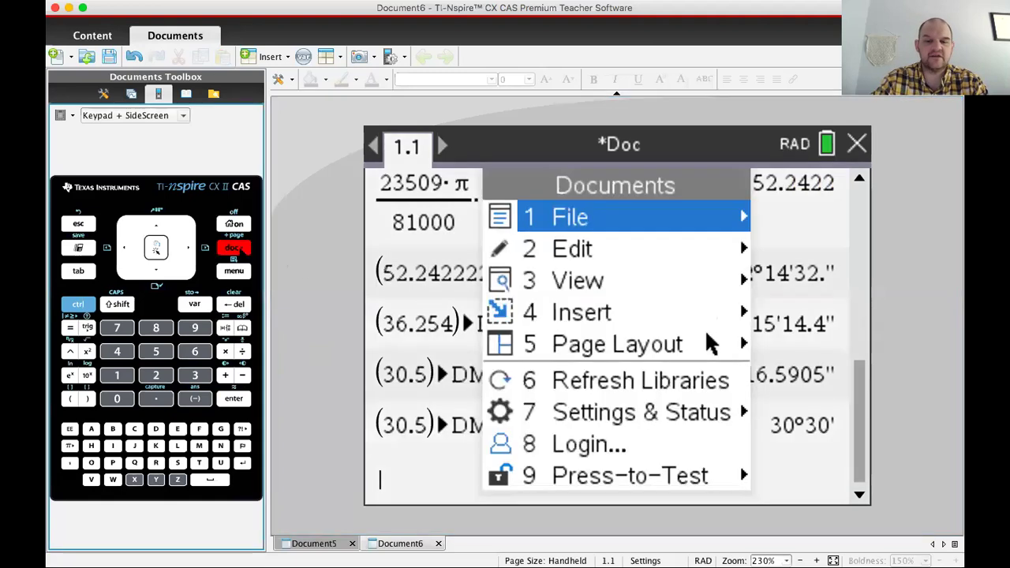
{"action": "key", "text": "7"}
{"action": "key", "text": "2"}
{"action": "key", "text": "Tab"}
{"action": "key", "text": "Right"}
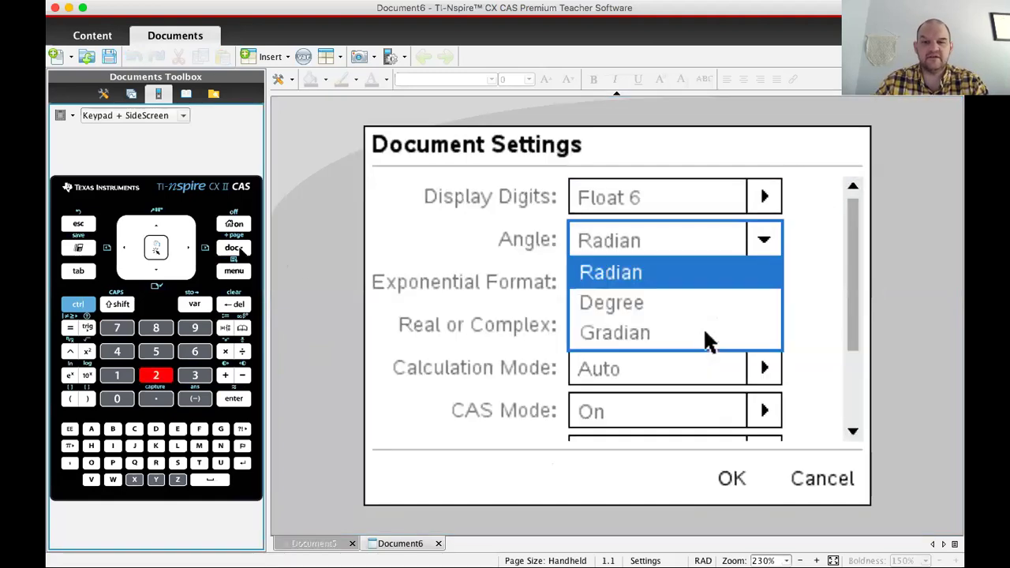
{"action": "key", "text": "Down"}
{"action": "key", "text": "Return"}
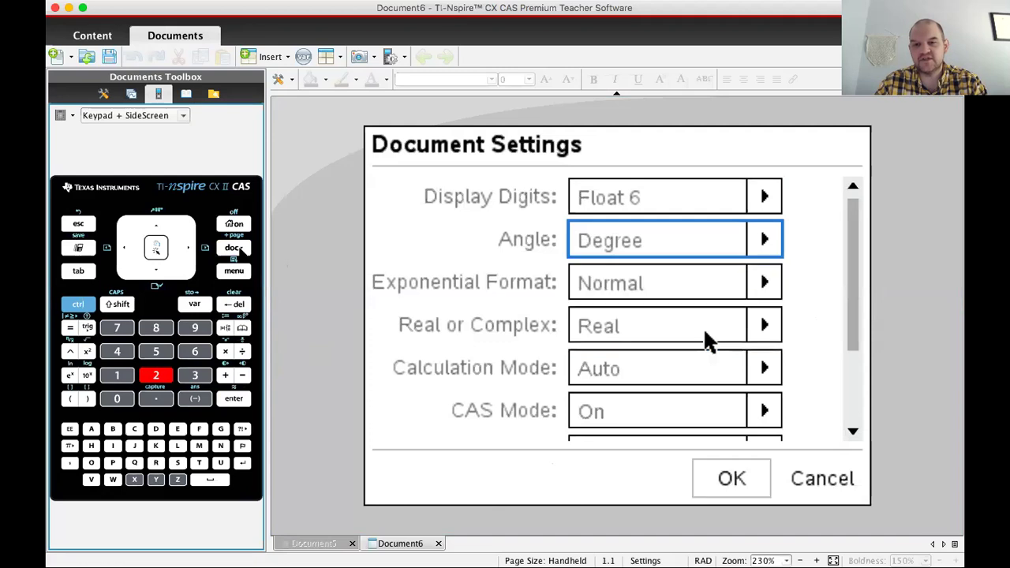
{"action": "key", "text": "Return"}
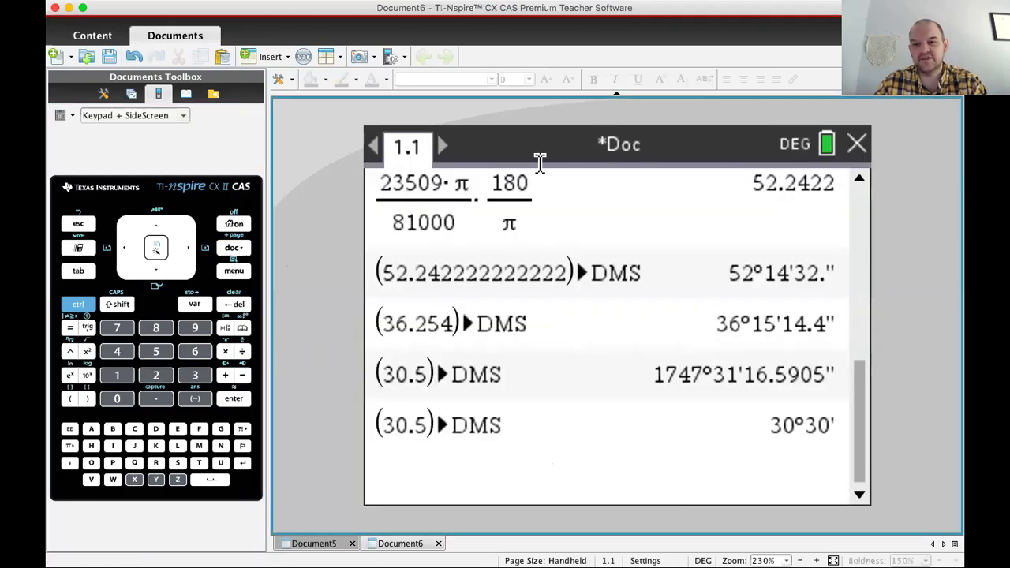
- Reopen Document Settings and change the Angle unit to Radian, then apply
{"action": "key", "text": "ctrl+Home"}
{"action": "key", "text": "7"}
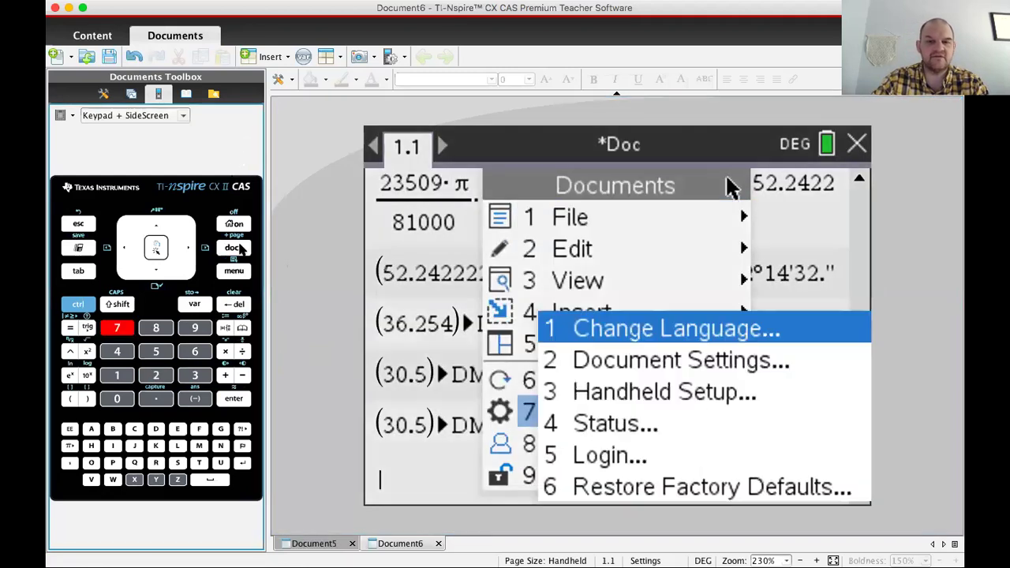
{"action": "key", "text": "2"}
{"action": "key", "text": "Tab"}
{"action": "key", "text": "Right"}
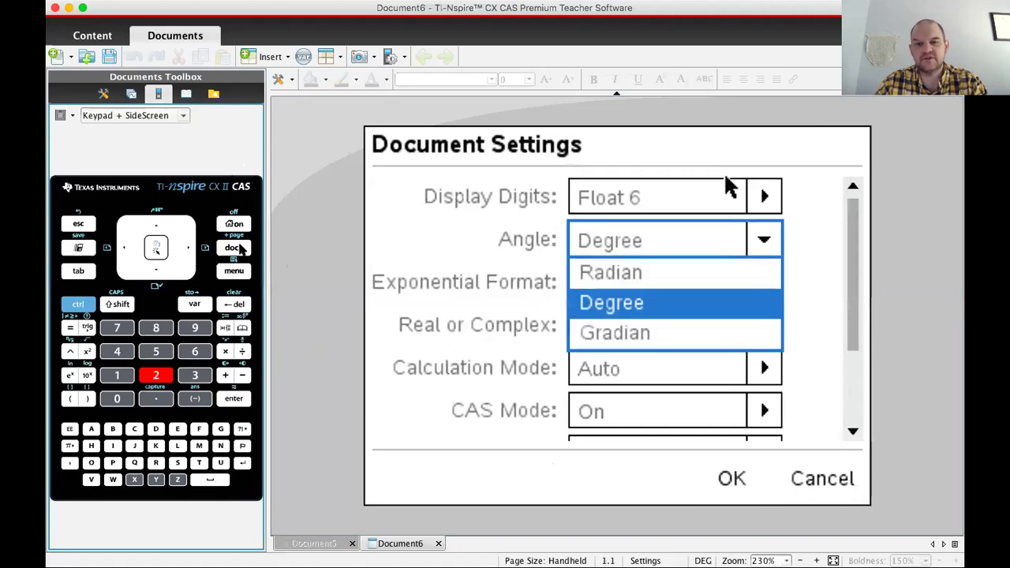
{"action": "key", "text": "Up"}
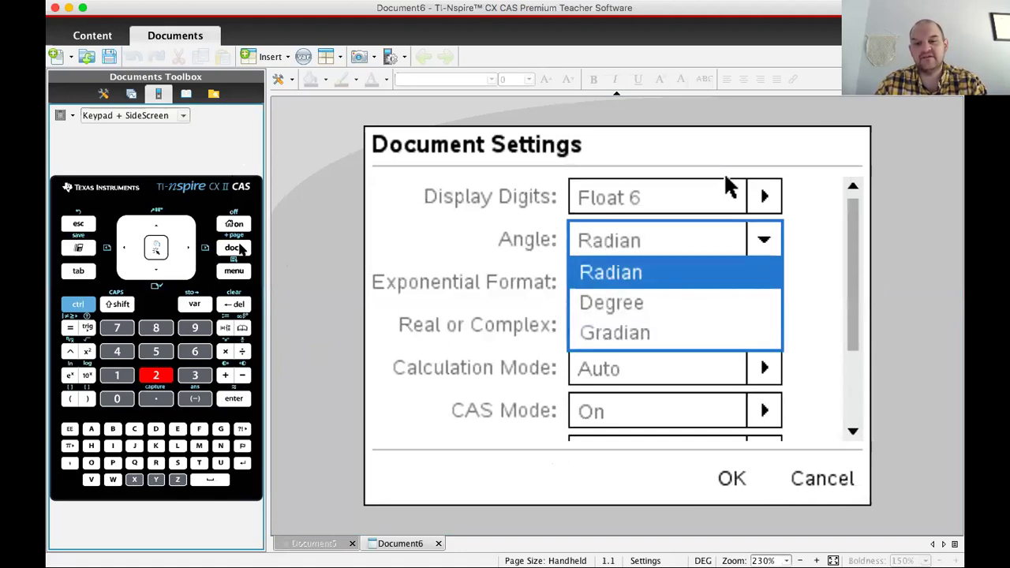
{"action": "key", "text": "Return"}
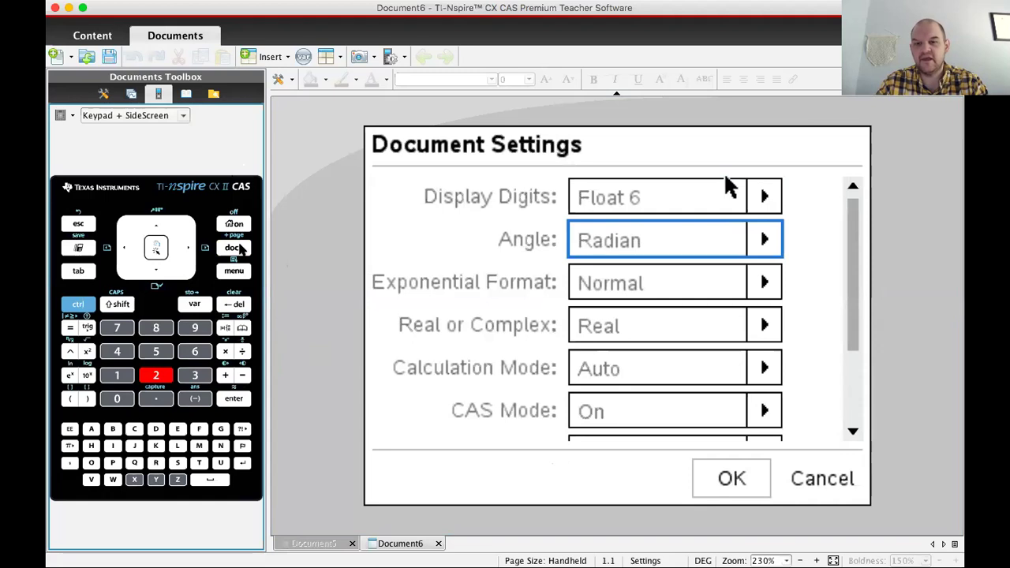
{"action": "key", "text": "Return"}
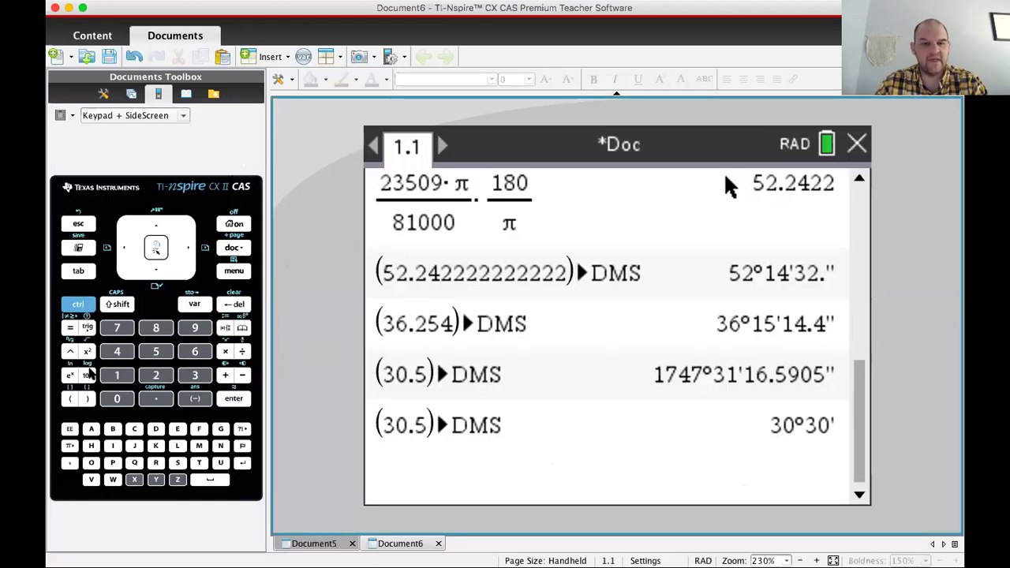
- Enter 45°23'14" with a DMS template, followed by a minus sign
{"action": "left_click", "coordinate": [225, 330]}
{"action": "key", "text": "Return"}
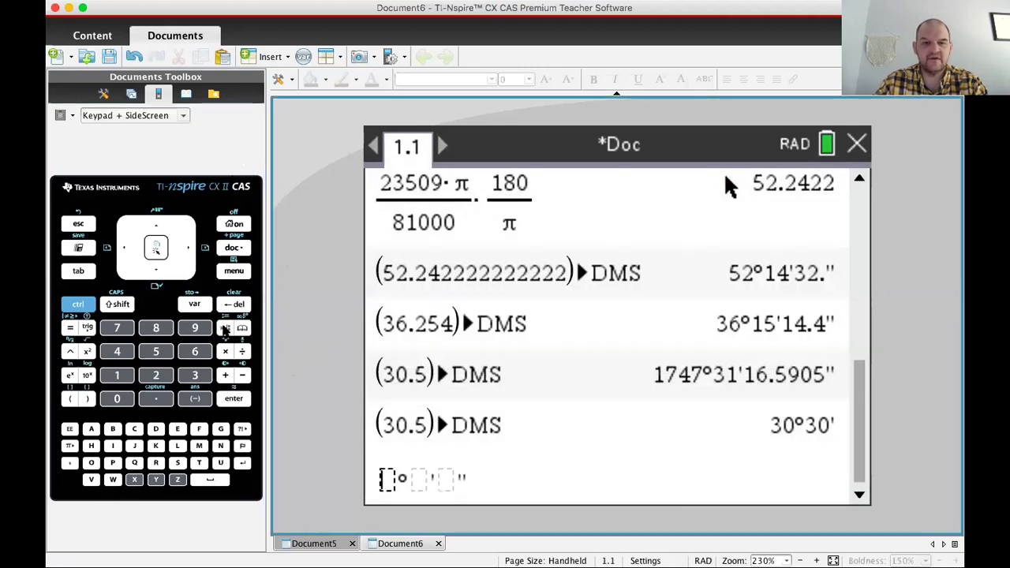
{"action": "type", "text": "45"}
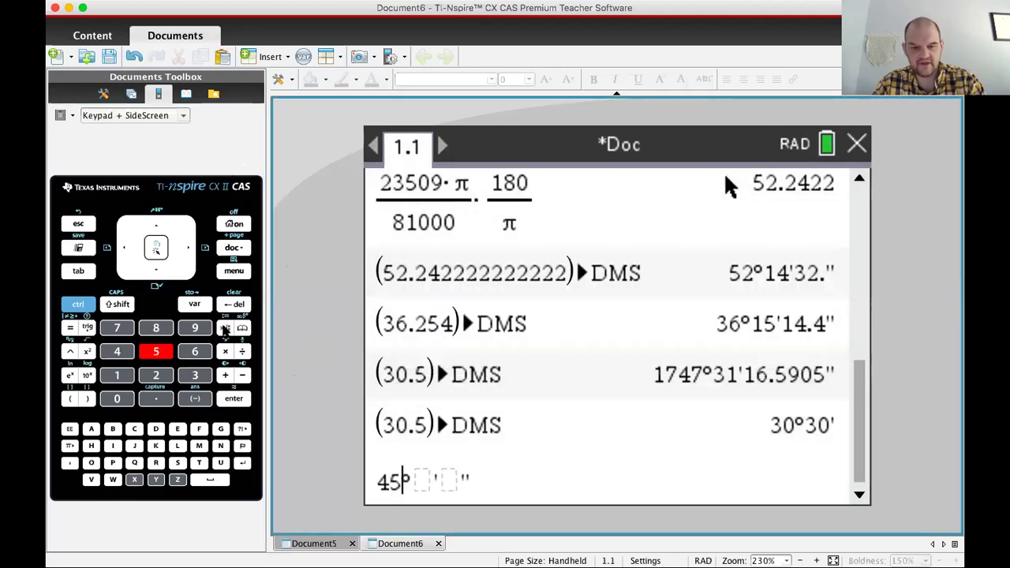
{"action": "key", "text": "Tab"}
{"action": "type", "text": "23"}
{"action": "key", "text": "Tab"}
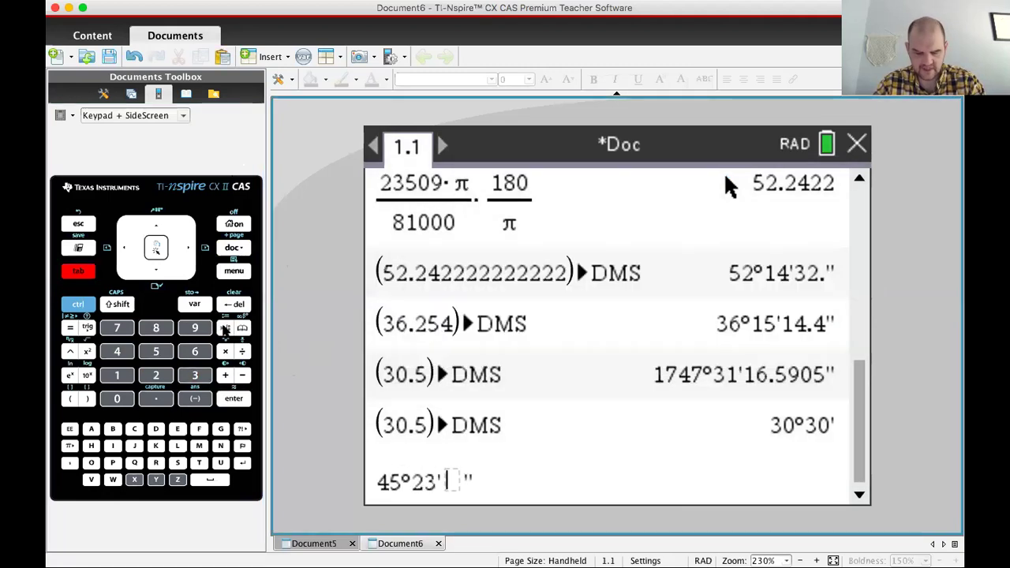
{"action": "type", "text": "14"}
{"action": "key", "text": "Tab"}
{"action": "type", "text": "-"}
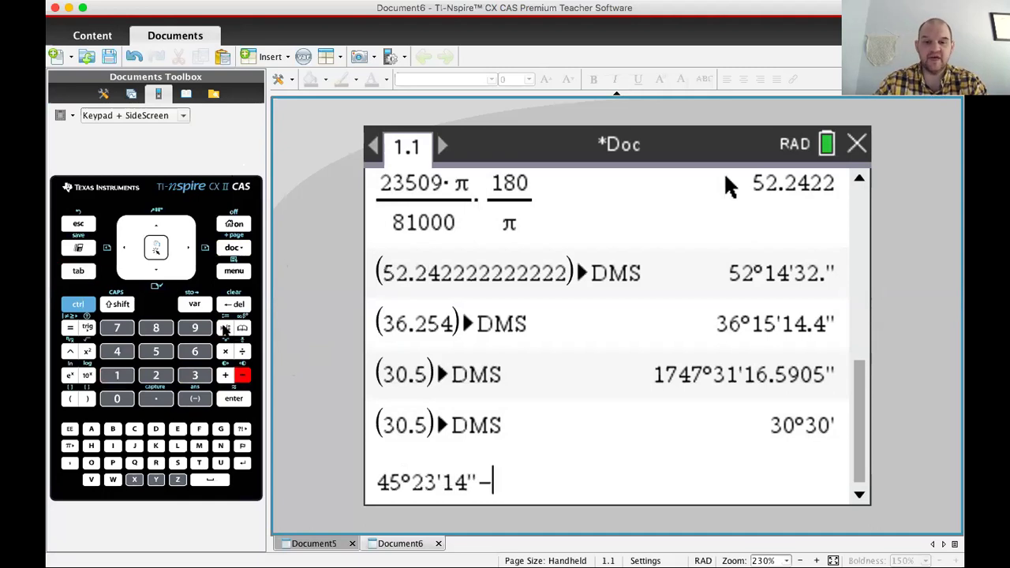
- Enter 11°12'52" with a second DMS template and evaluate, giving 61511·π/324000
{"action": "key", "text": "ctrl+["}
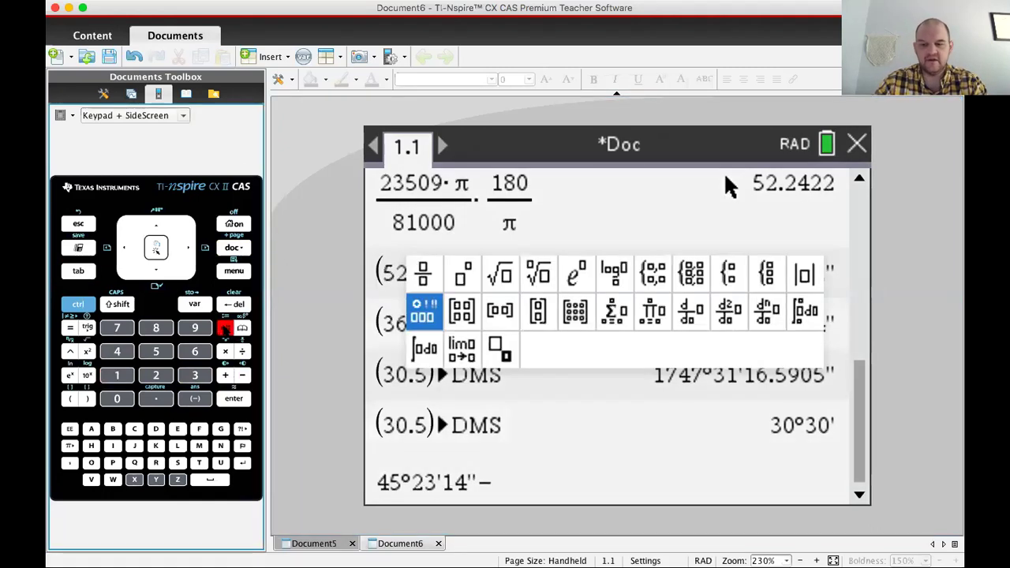
{"action": "key", "text": "Return"}
{"action": "type", "text": "11"}
{"action": "key", "text": "Tab"}
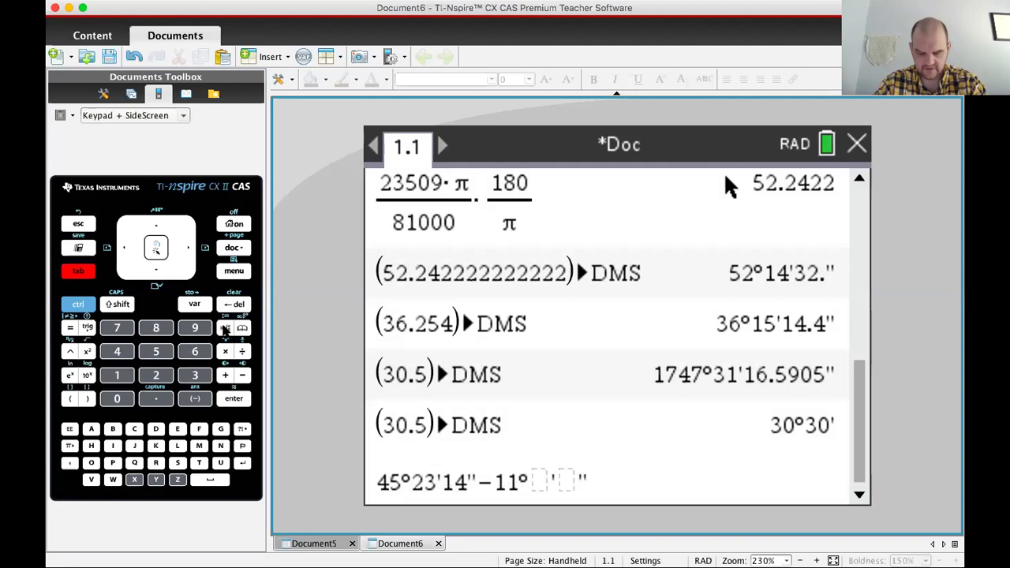
{"action": "type", "text": "12"}
{"action": "key", "text": "Tab"}
{"action": "type", "text": "52"}
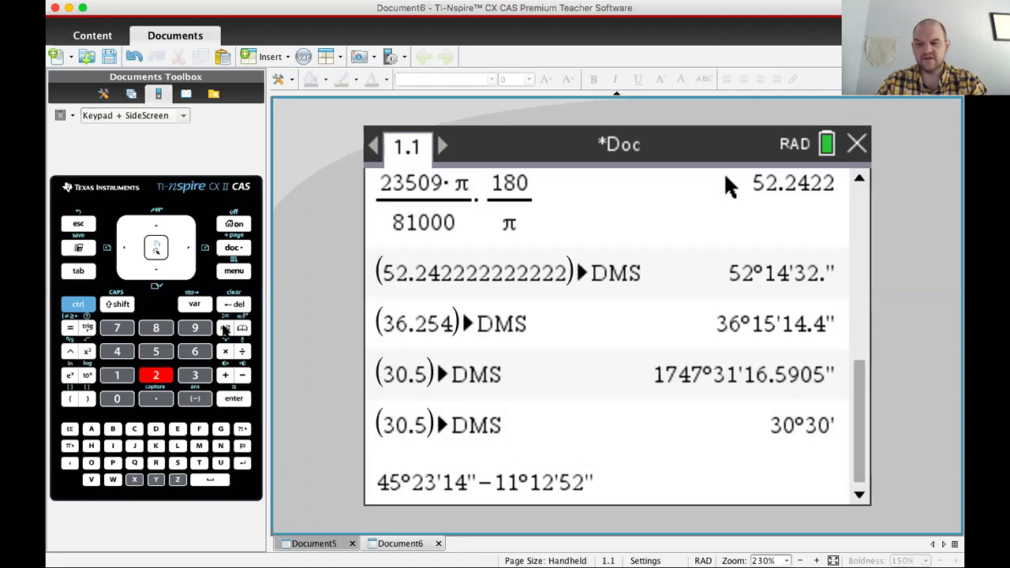
{"action": "key", "text": "Return"}
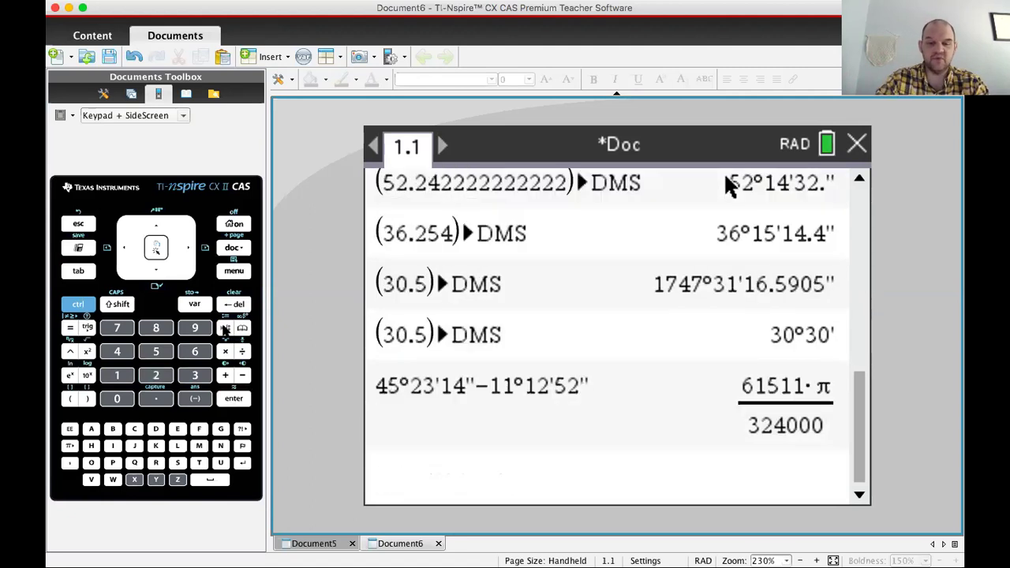
- Multiply Ans by 6378.1 to get the arc distance 3804.07
{"action": "type", "text": "*3"}
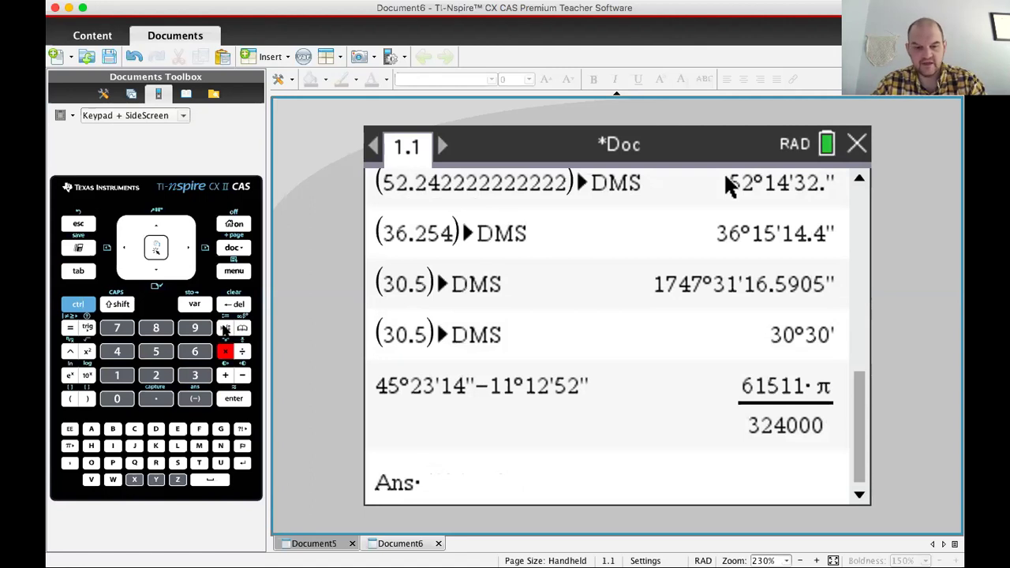
{"action": "key", "text": "BackSpace"}
{"action": "type", "text": "637"}
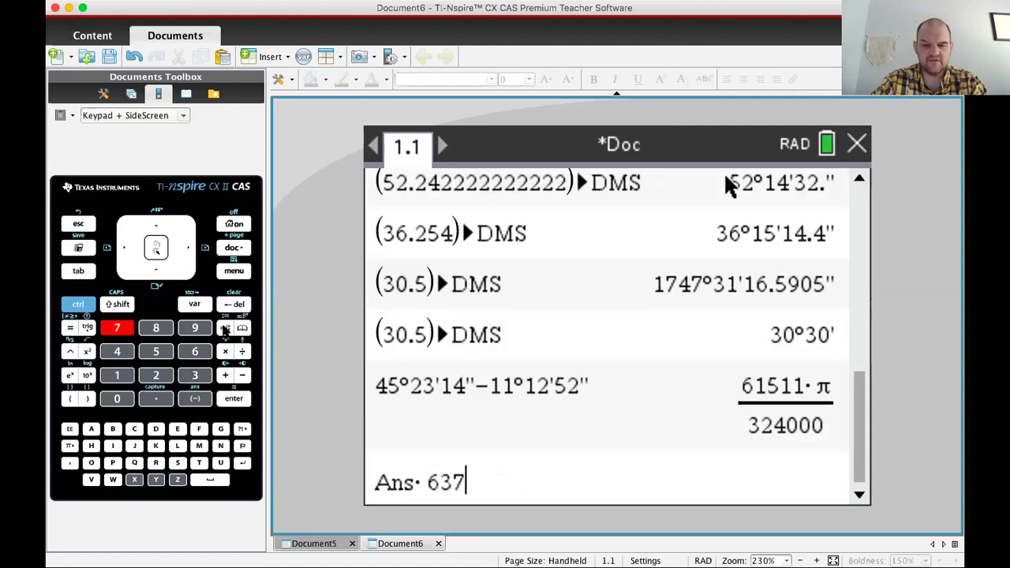
{"action": "type", "text": "8.1"}
{"action": "key", "text": "Return"}
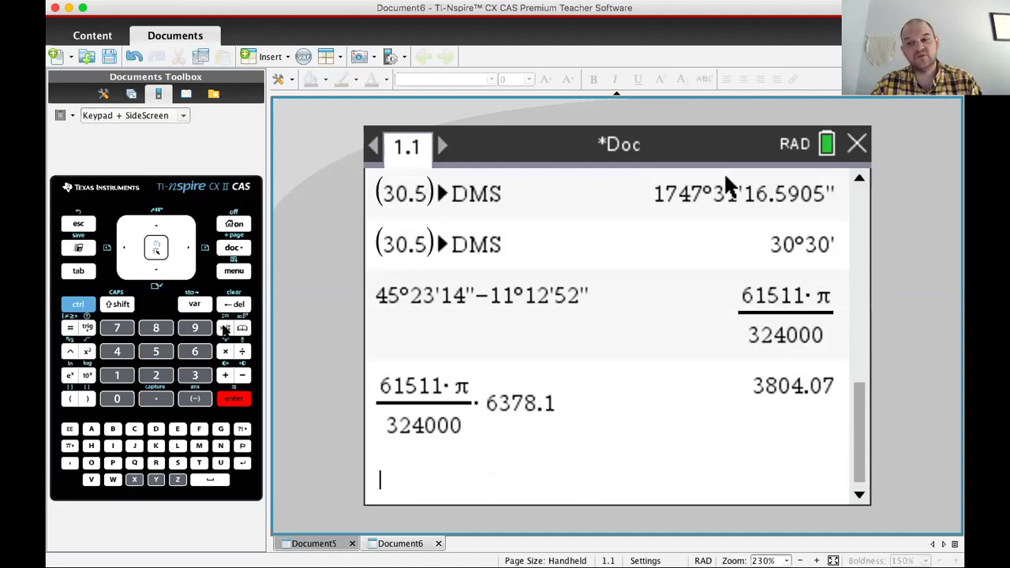
- Copy the full-precision 3804.07 result into the entry line, then clear it
{"action": "key", "text": "Up"}
{"action": "key", "text": "Return"}
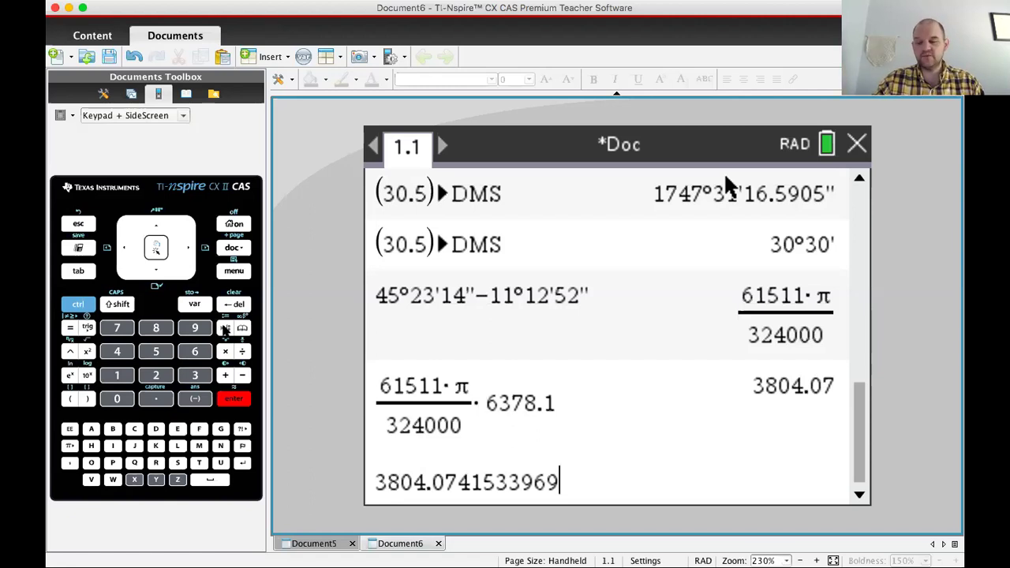
{"action": "key", "text": "ctrl+a"}
{"action": "key", "text": "BackSpace"}
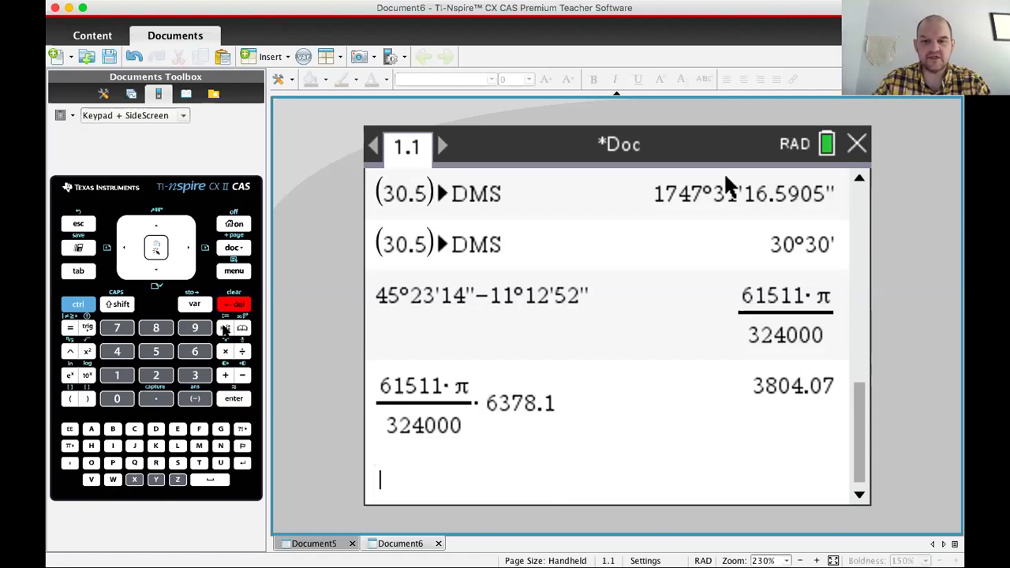
- Switch to DEG mode and re-evaluate 45°23'14" − 11°12'52", getting 61511/1800
{"action": "left_click", "coordinate": [795, 146]}
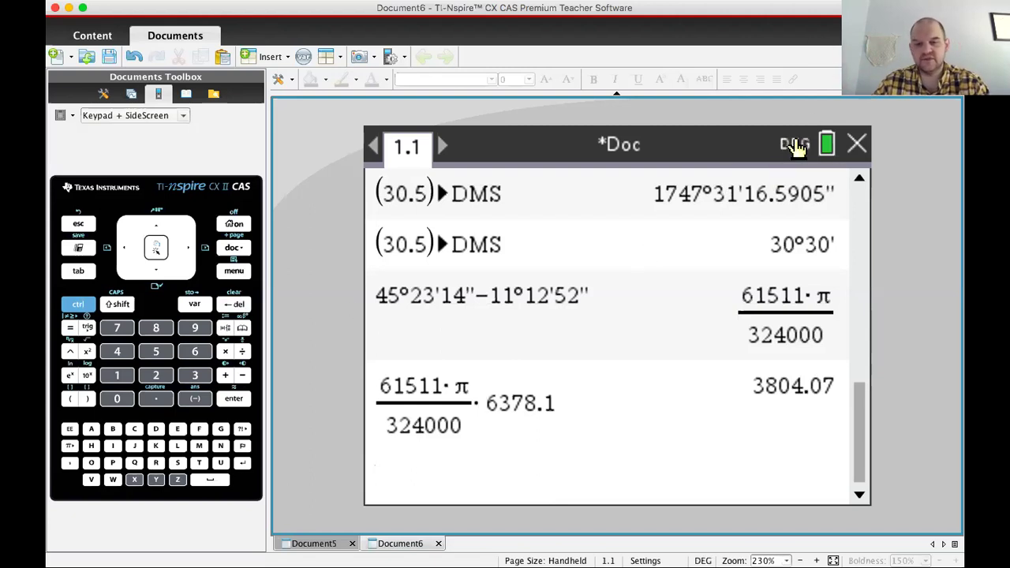
{"action": "key", "text": "Up"}
{"action": "key", "text": "Up"}
{"action": "key", "text": "Up"}
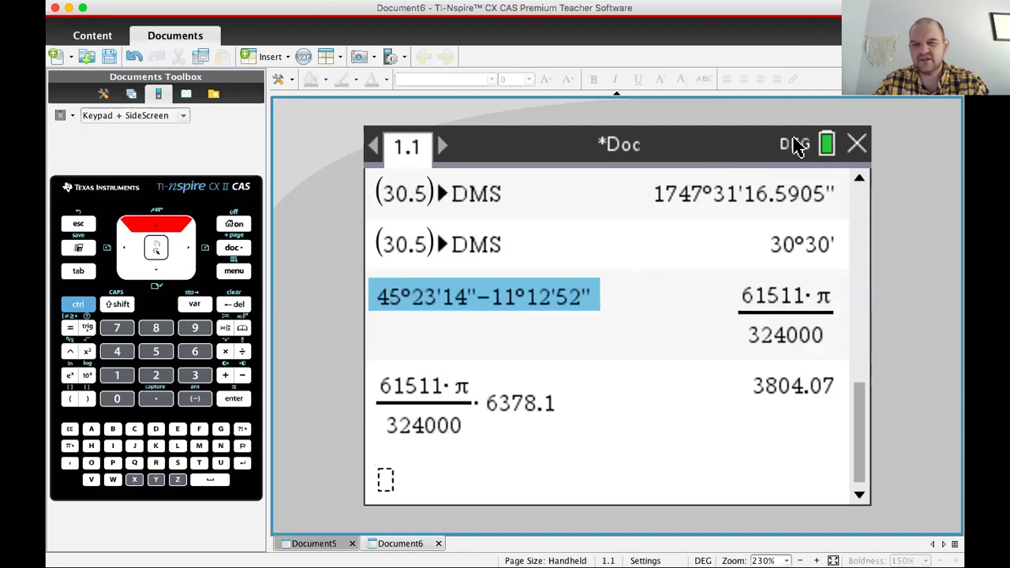
{"action": "key", "text": "Return"}
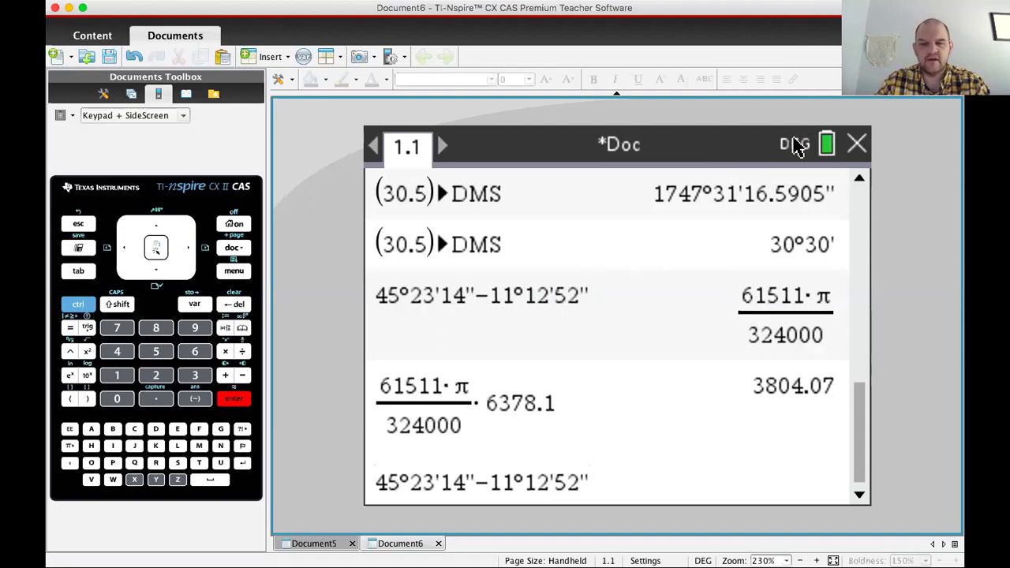
{"action": "key", "text": "Return"}
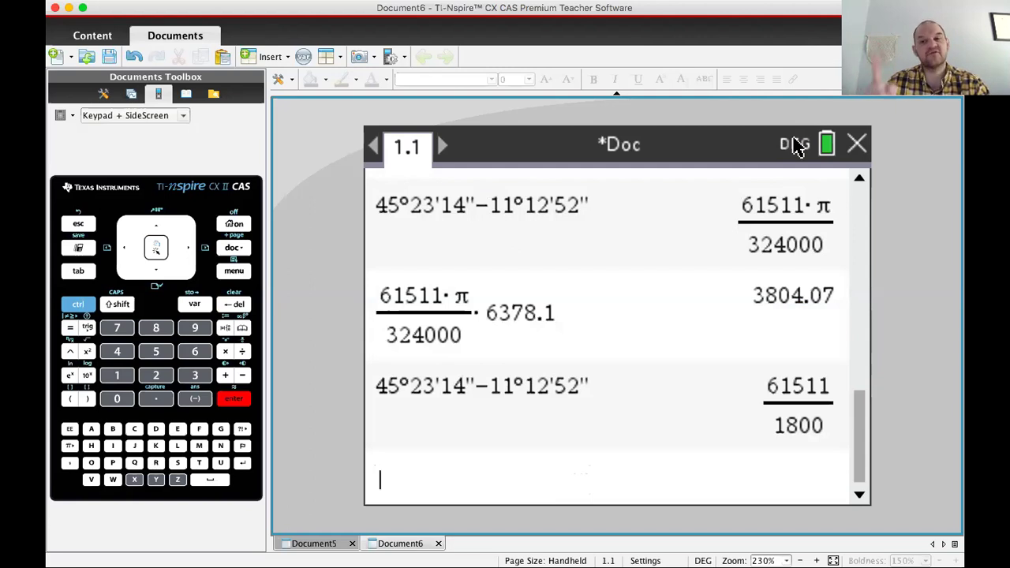
- Multiply 61511/1800 by π/180 to get 61511·π/324000, then recall the earlier radian result
{"action": "type", "text": "*"}
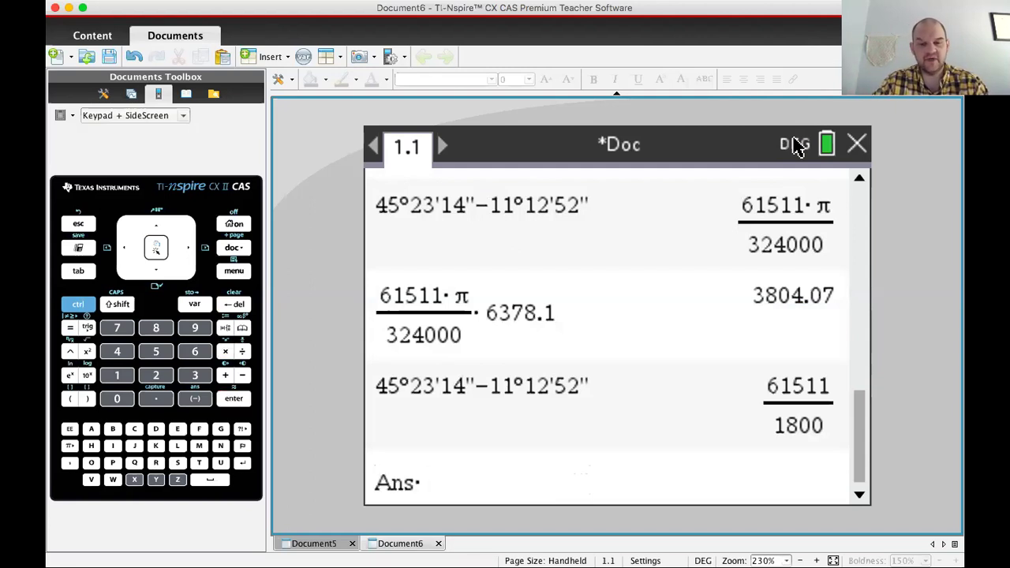
{"action": "key", "text": "ctrl+slash"}
{"action": "type", "text": "pi"}
{"action": "key", "text": "Tab"}
{"action": "type", "text": "18"}
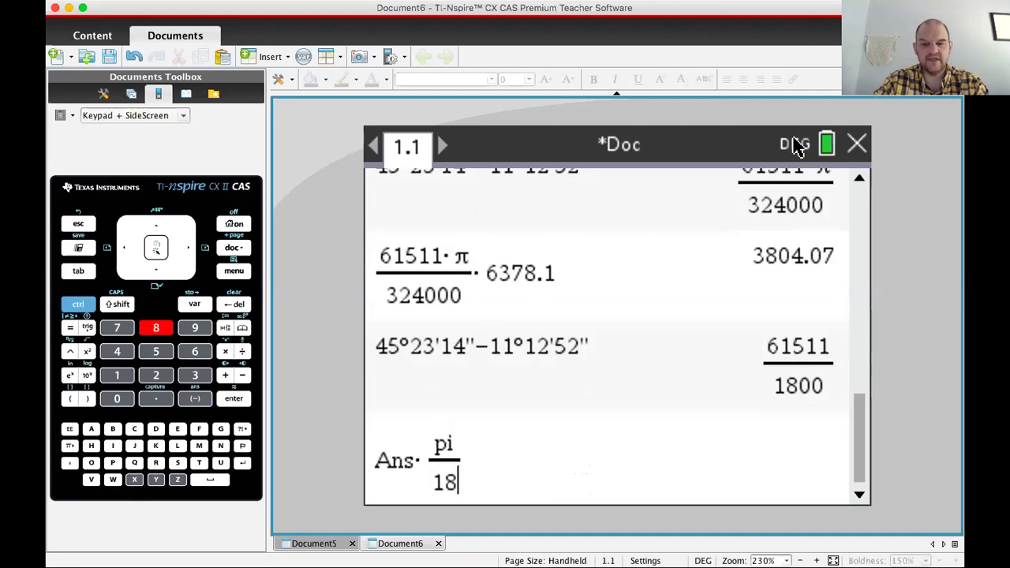
{"action": "type", "text": "0"}
{"action": "key", "text": "Return"}
{"action": "key", "text": "Up"}
{"action": "key", "text": "Up"}
{"action": "key", "text": "Up"}
{"action": "key", "text": "Up"}
{"action": "key", "text": "Up"}
{"action": "key", "text": "Up"}
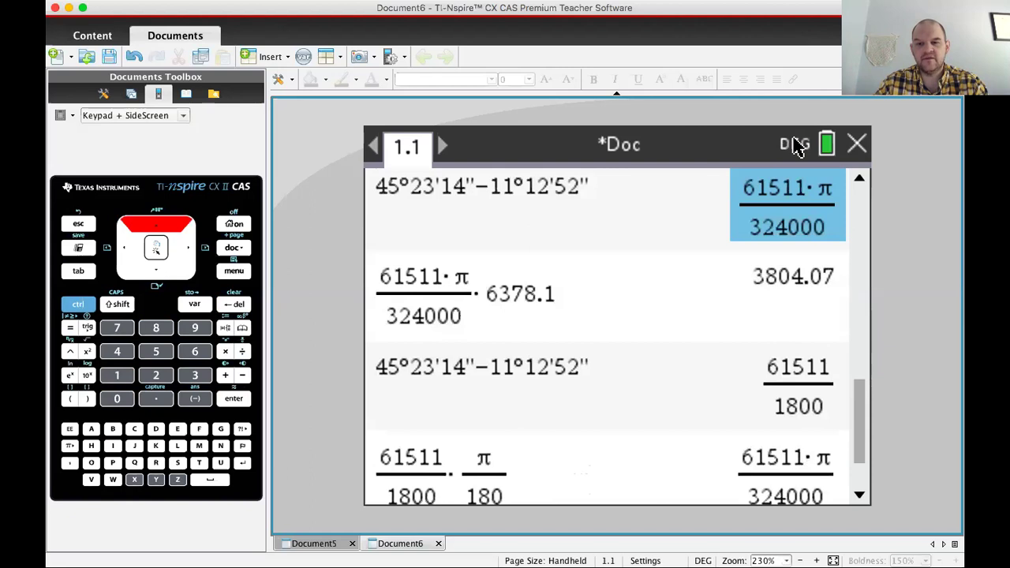
{"action": "key", "text": "Return"}
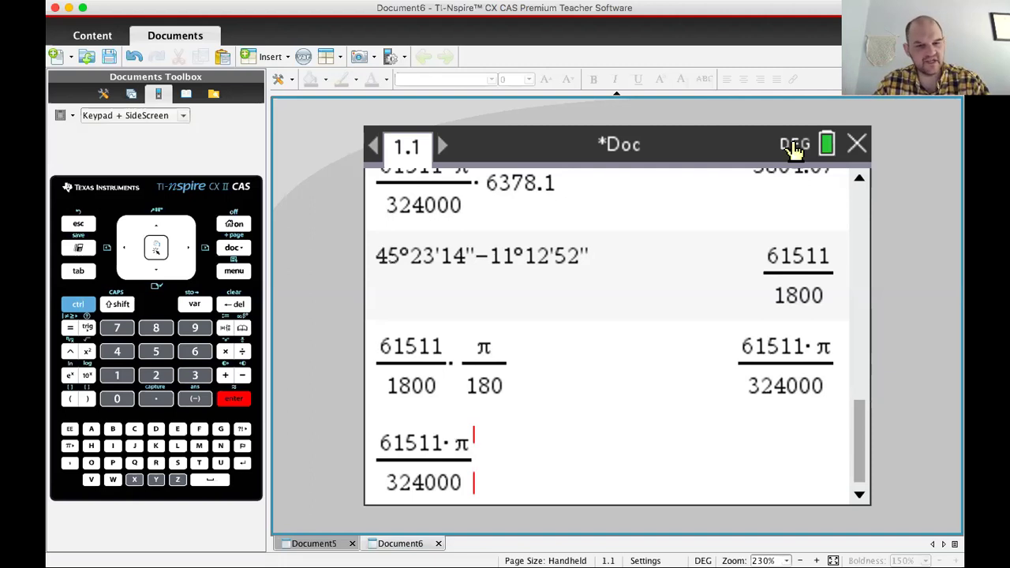
- Clear the entry line, recall 61511/1800 from history, and open the Catalog
{"action": "key", "text": "ctrl+a"}
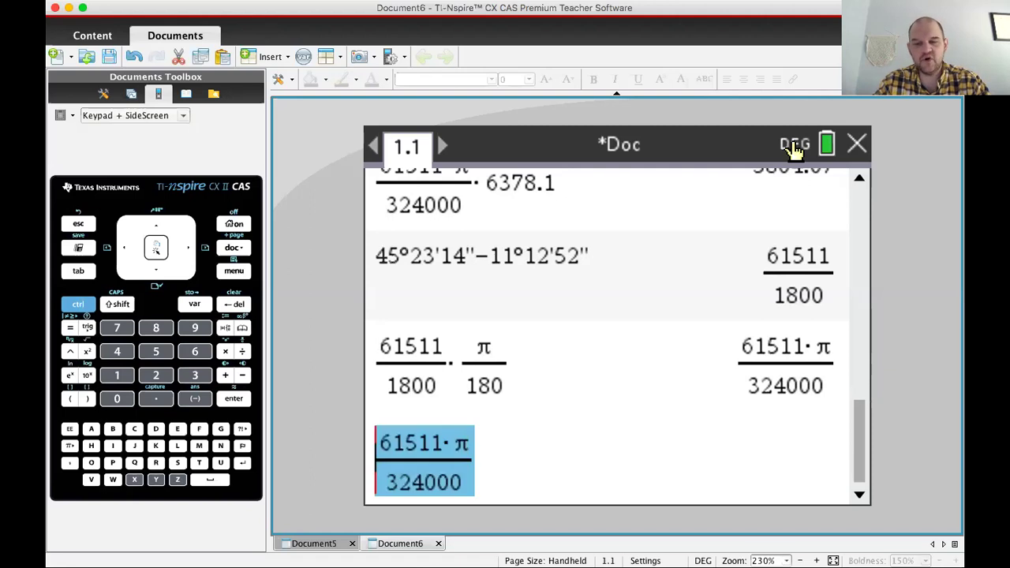
{"action": "key", "text": "BackSpace"}
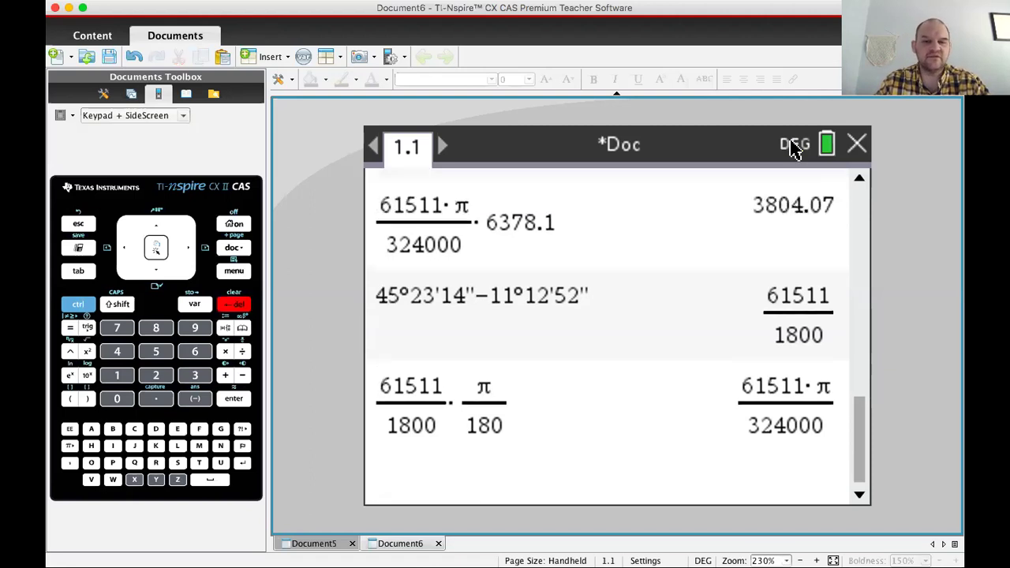
{"action": "key", "text": "Up"}
{"action": "key", "text": "Up"}
{"action": "key", "text": "Up"}
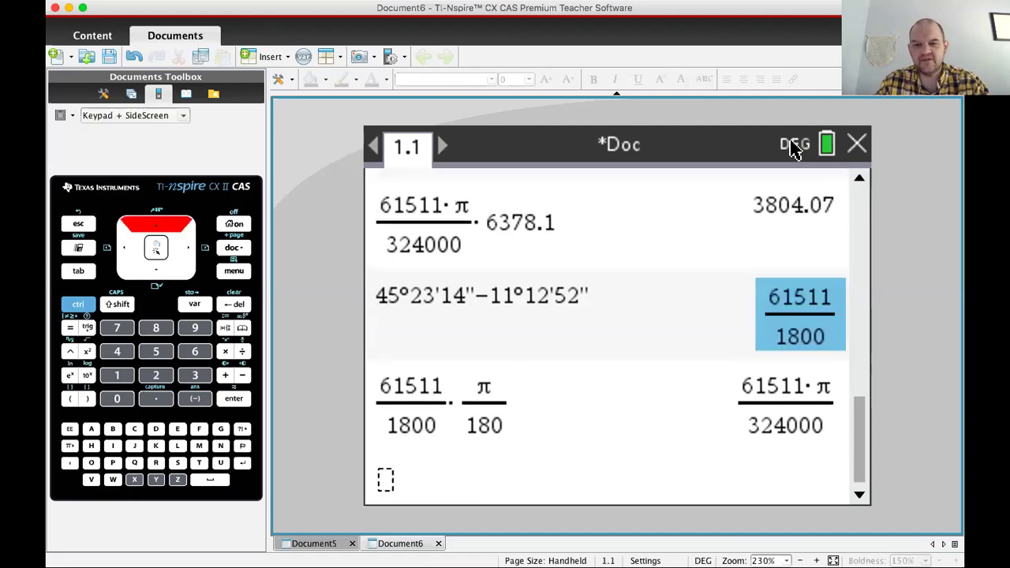
{"action": "key", "text": "Return"}
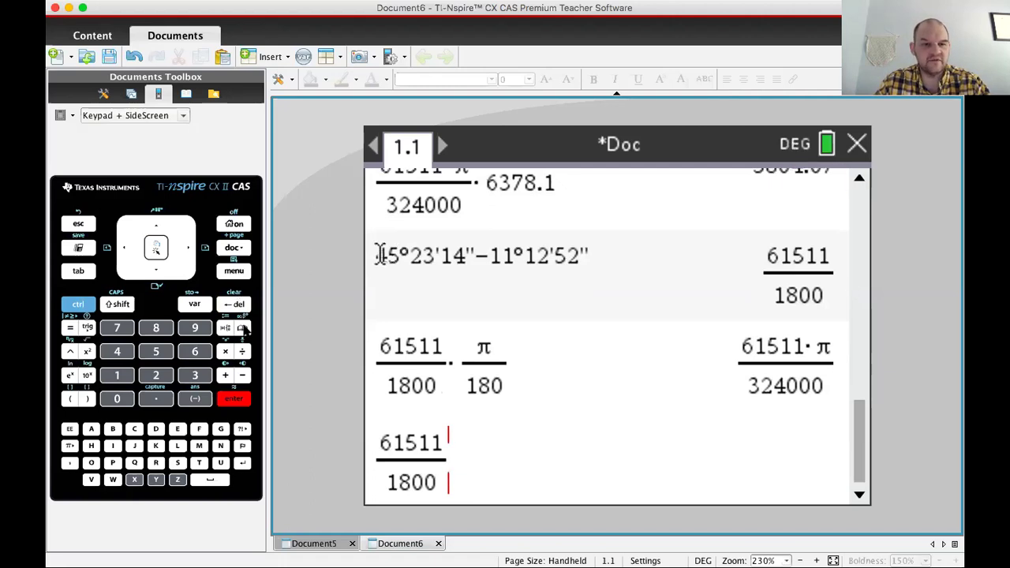
{"action": "key", "text": "super+k"}
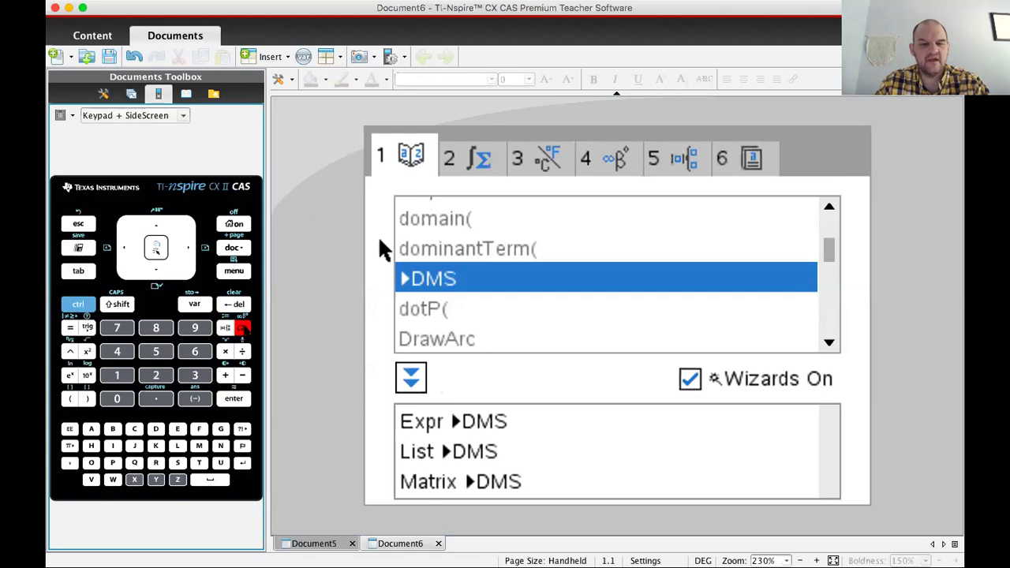
- Append ▶Rad (Convert to Radians) from the Catalog's Angle category to 61511/1800
{"action": "key", "text": "super+k"}
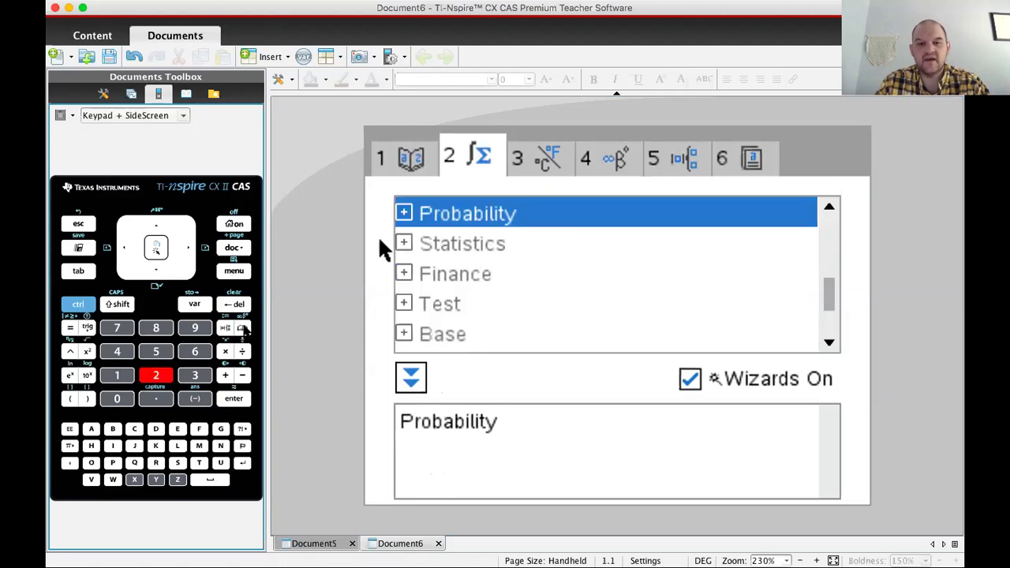
{"action": "key", "text": "Down"}
{"action": "key", "text": "Down"}
{"action": "key", "text": "Down"}
{"action": "key", "text": "Down"}
{"action": "key", "text": "Down"}
{"action": "key", "text": "Down"}
{"action": "key", "text": "Down"}
{"action": "key", "text": "Down"}
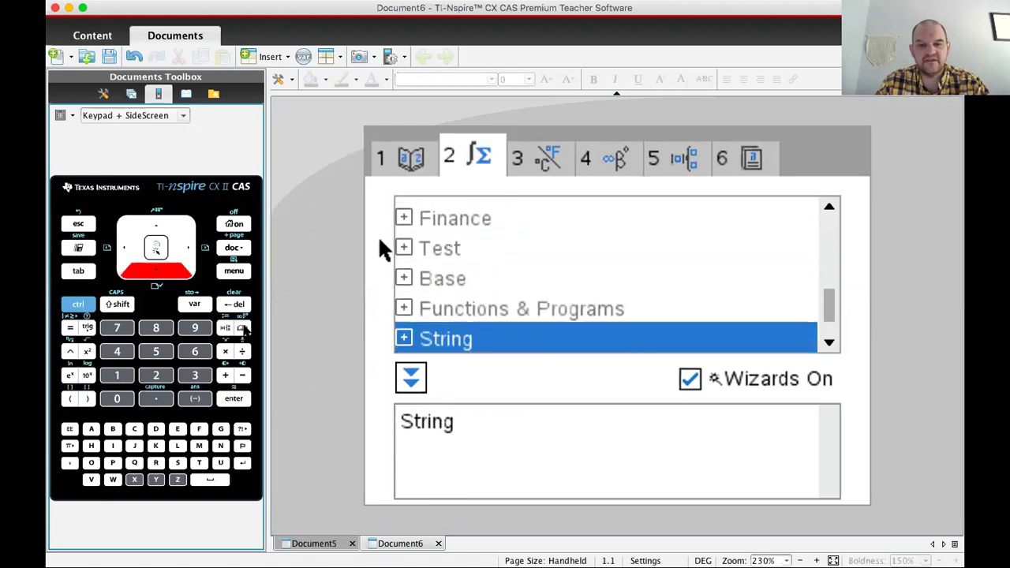
{"action": "key", "text": "Down"}
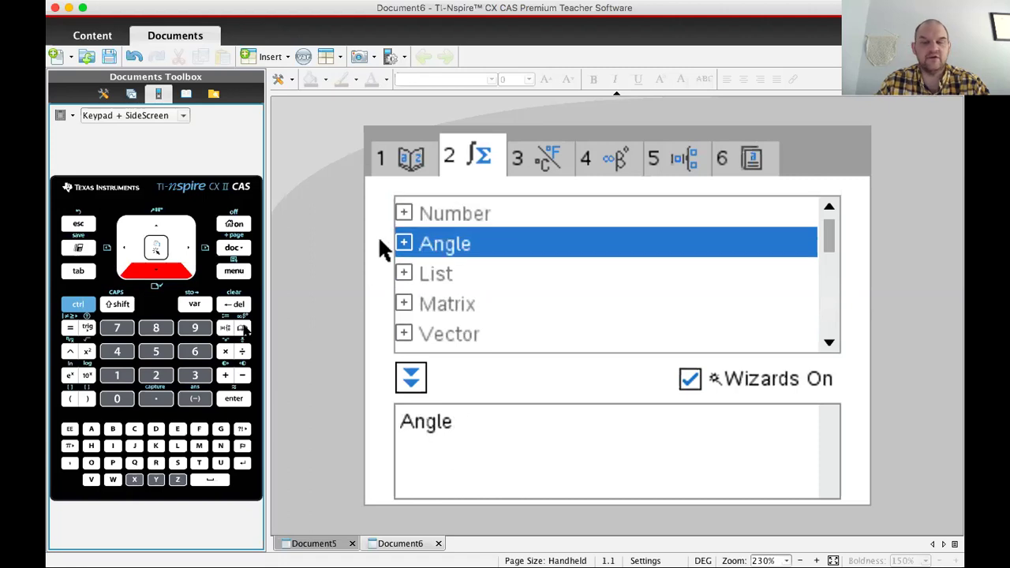
{"action": "key", "text": "Right"}
{"action": "key", "text": "Down"}
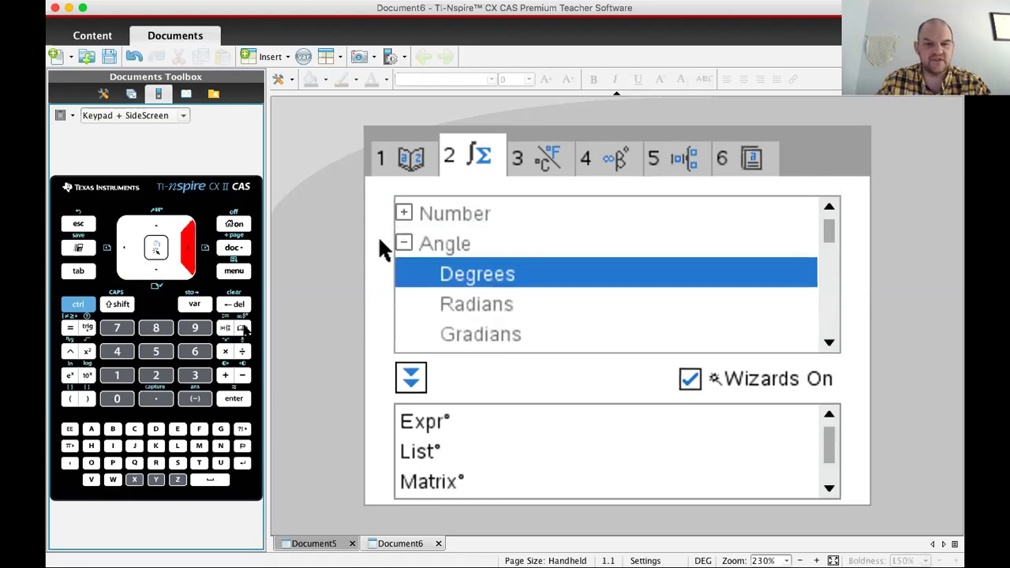
{"action": "key", "text": "Down"}
{"action": "key", "text": "Down"}
{"action": "key", "text": "Down"}
{"action": "key", "text": "Down"}
{"action": "key", "text": "Down"}
{"action": "key", "text": "Down"}
{"action": "key", "text": "Down"}
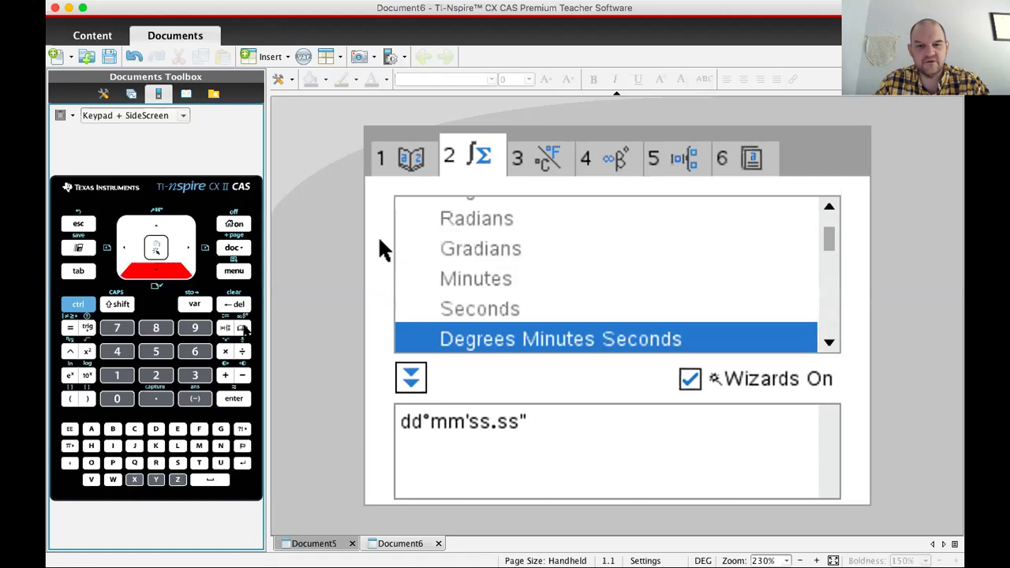
{"action": "key", "text": "Down"}
{"action": "key", "text": "Down"}
{"action": "key", "text": "Down"}
{"action": "key", "text": "Down"}
{"action": "key", "text": "Down"}
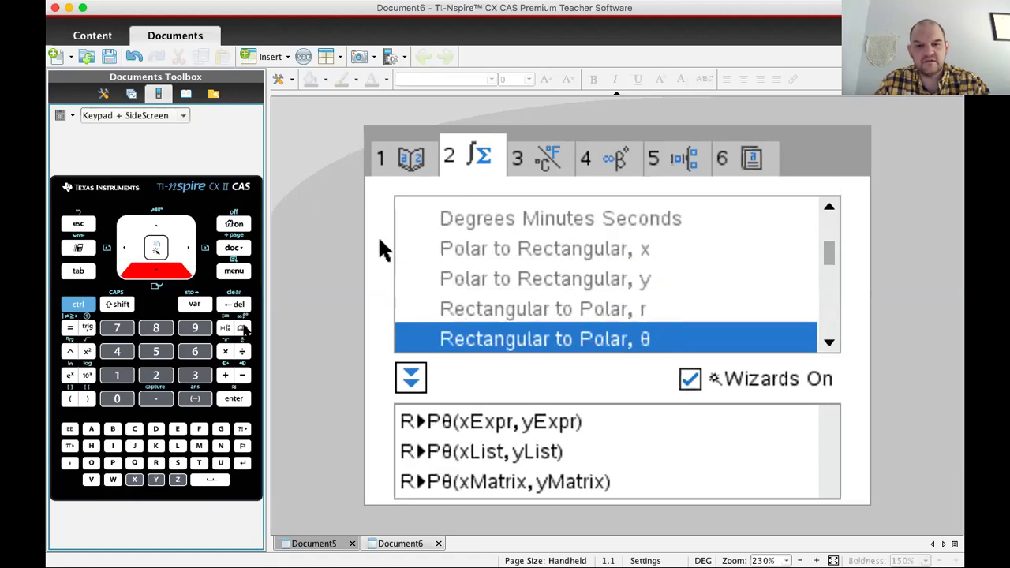
{"action": "key", "text": "Down"}
{"action": "key", "text": "Down"}
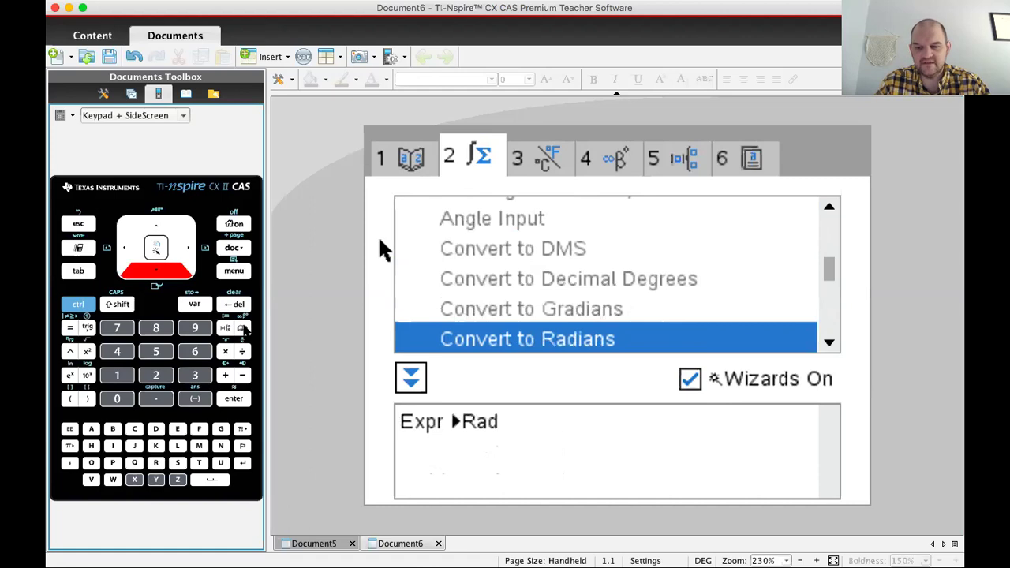
{"action": "key", "text": "Return"}
{"action": "key", "text": "Return"}
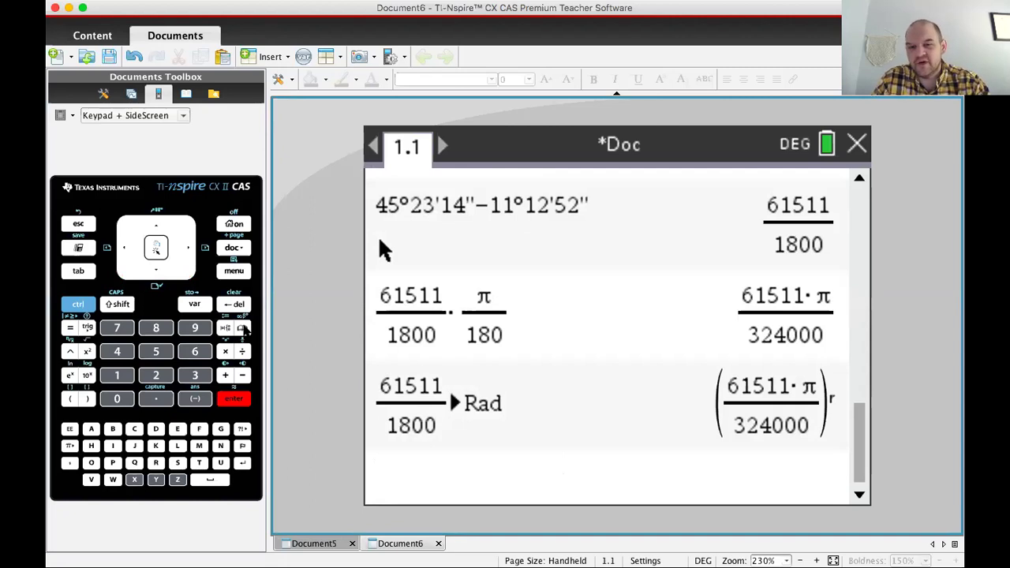
{"action": "key", "text": "Up"}
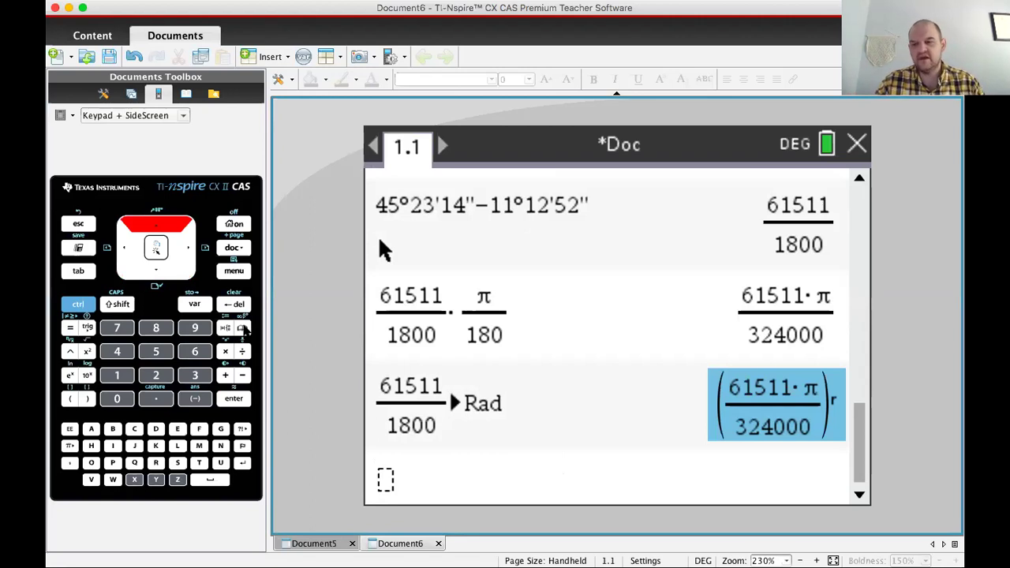
{"action": "key", "text": "Down"}
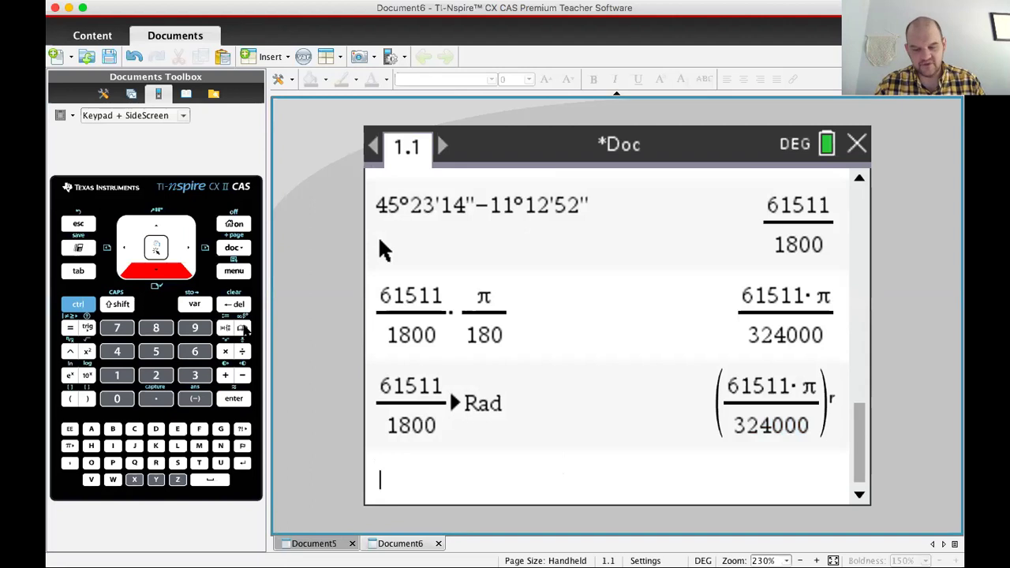